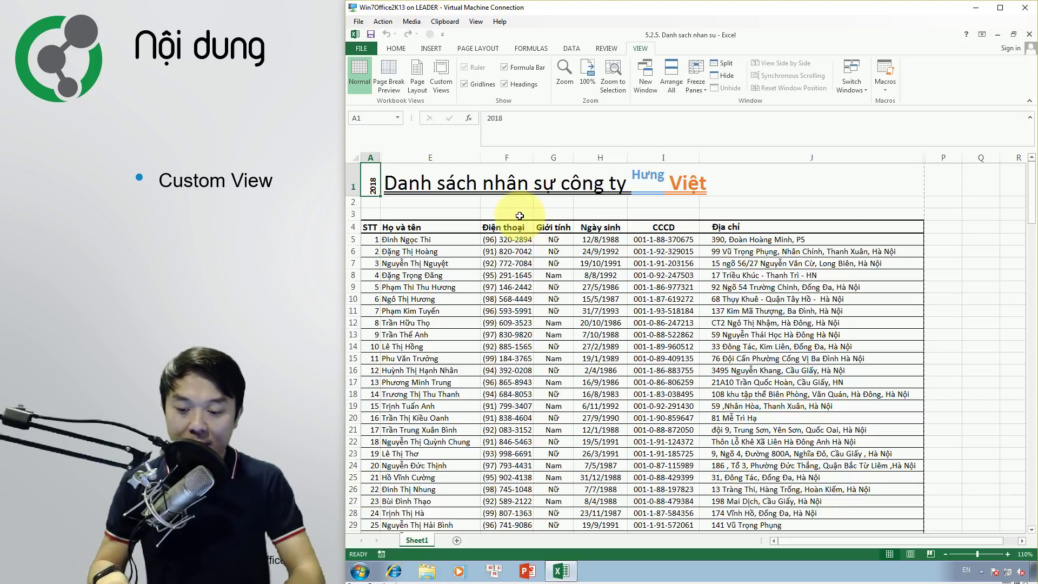
key(ctrl+p)
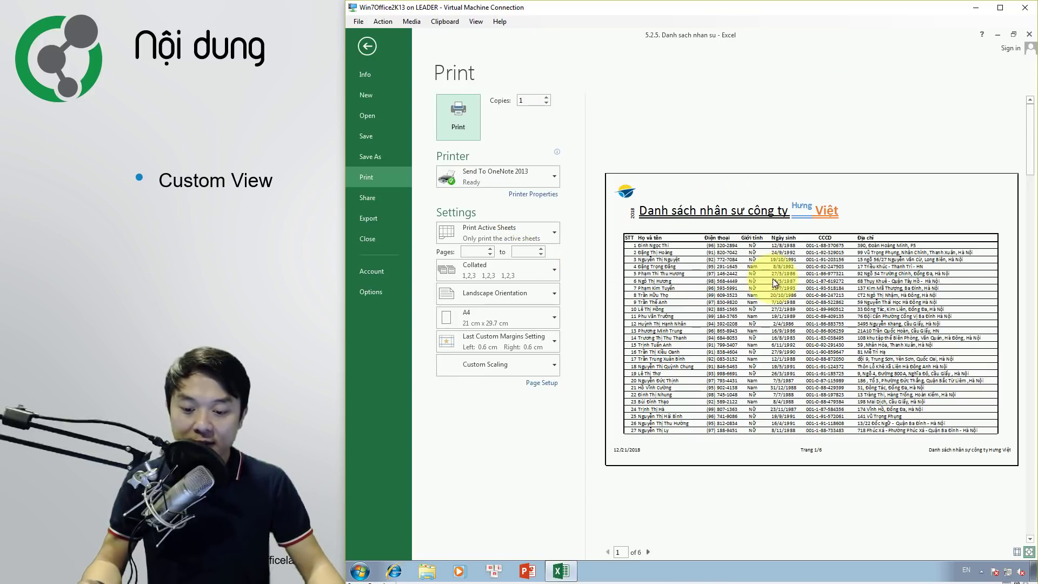
scroll(773, 280, down, 3)
scroll(773, 278, down, 2)
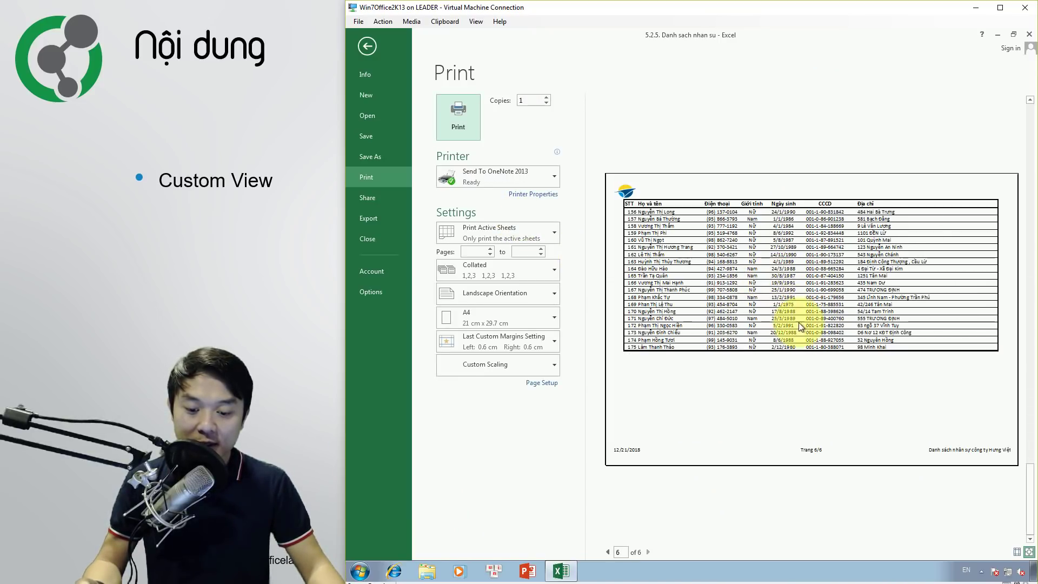
scroll(754, 367, up, 3)
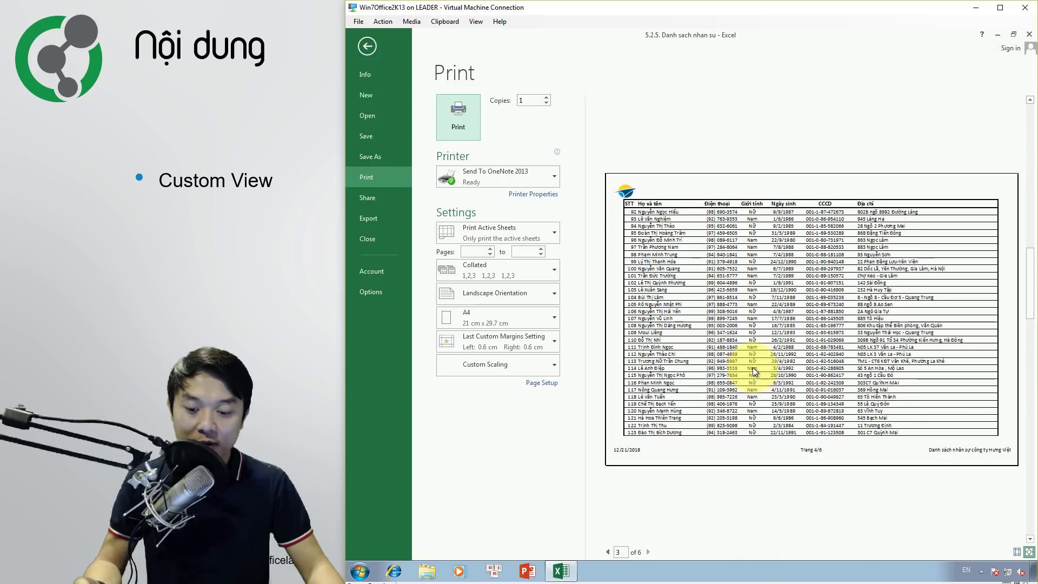
scroll(752, 368, up, 2)
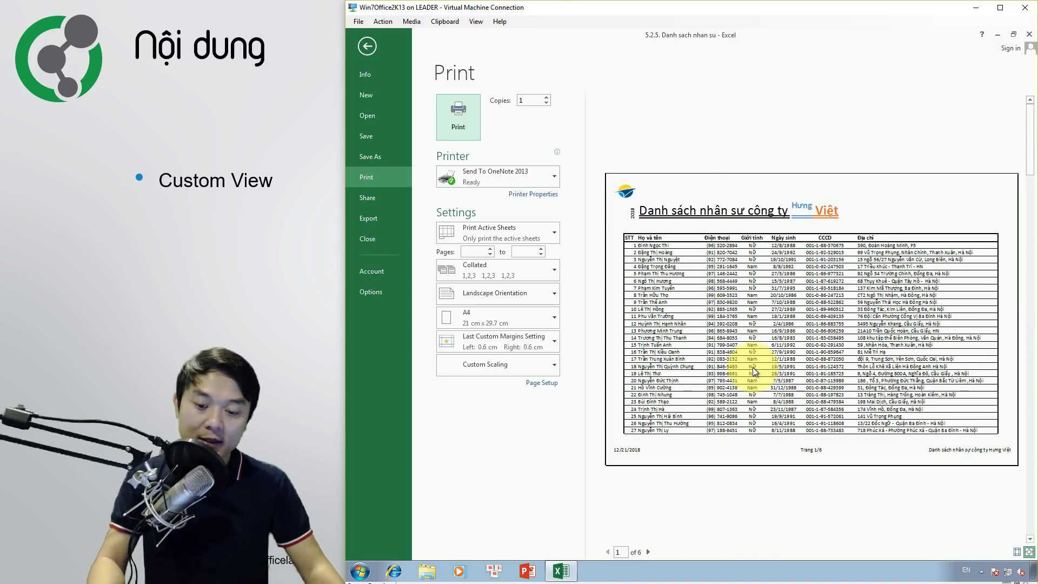
key(Escape)
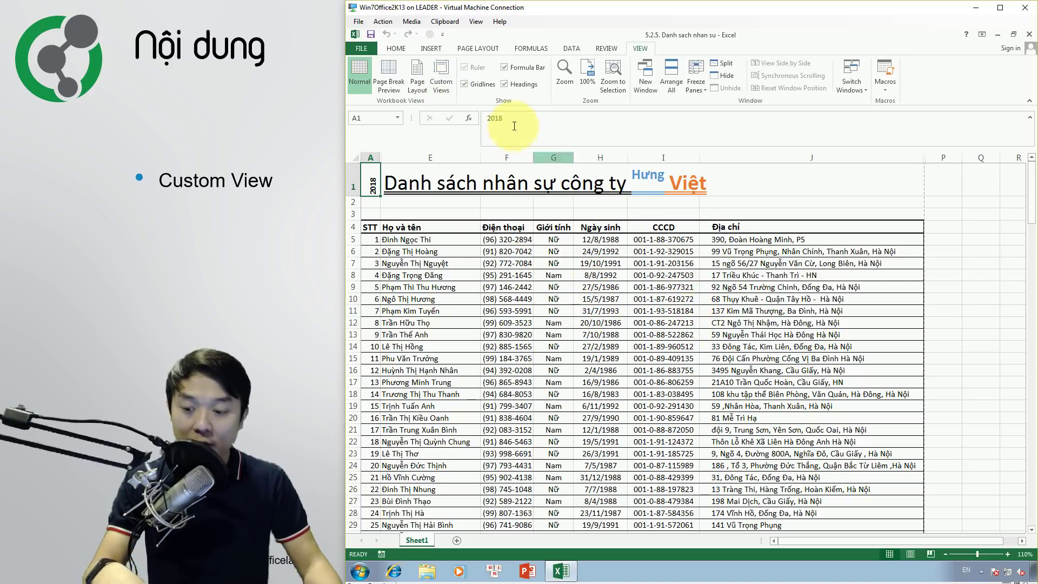
Save a custom view named 'Ban in thong tin ca nhan' with print settings and hidden columns B–D.
click(450, 77)
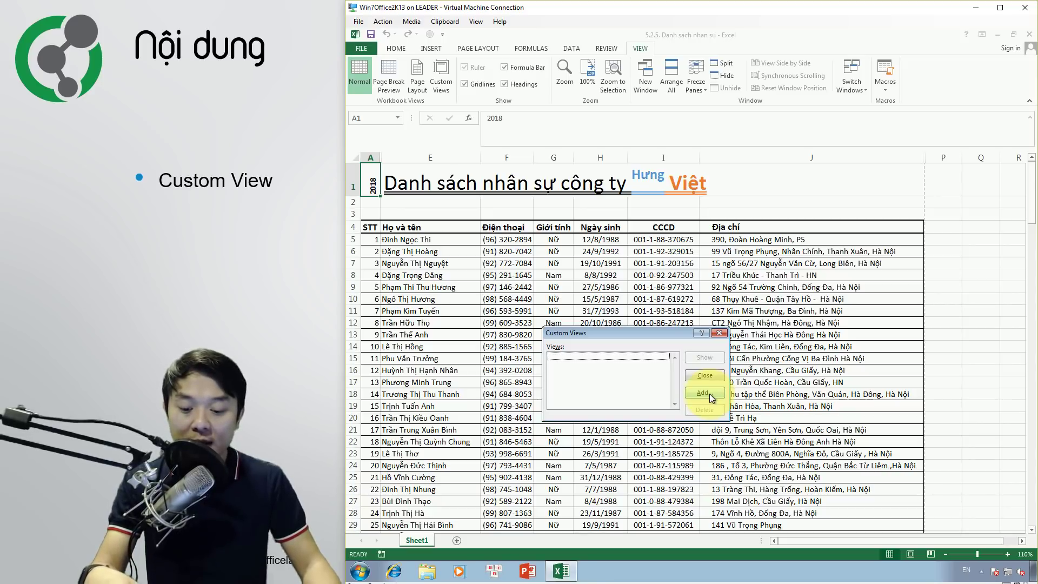
click(709, 394)
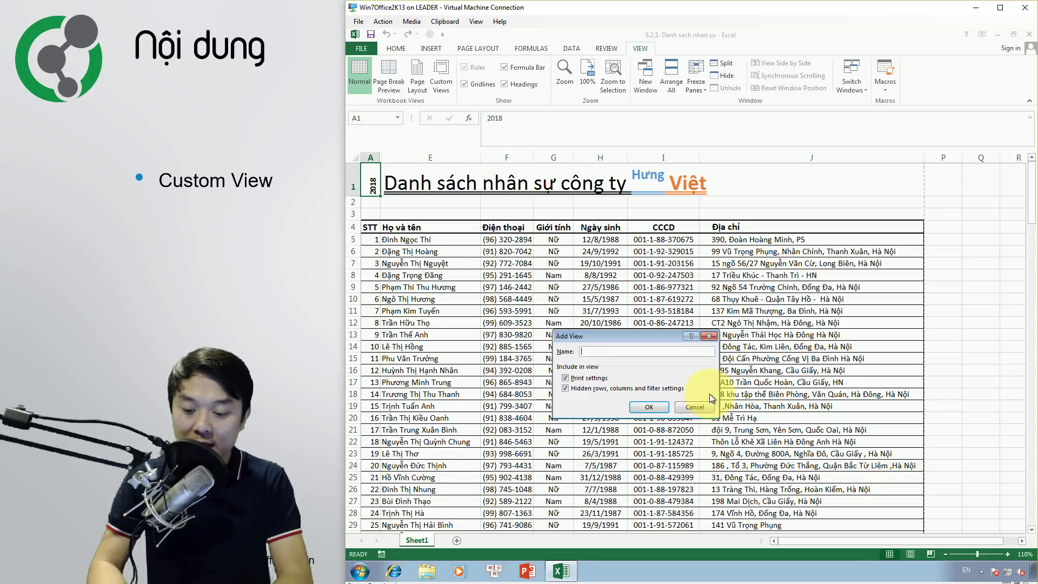
text(Ban in)
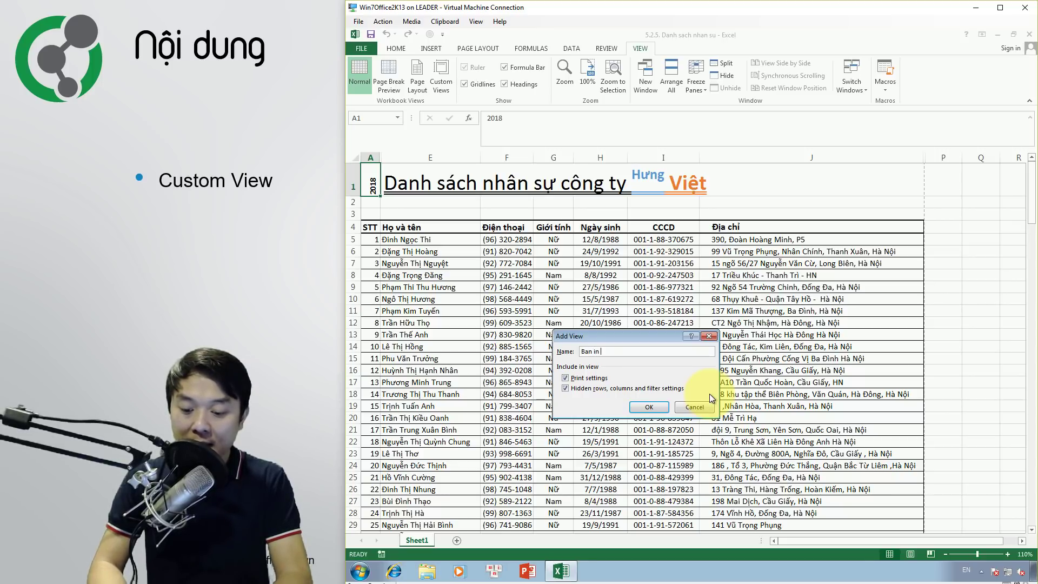
text( thong tin ca nhan)
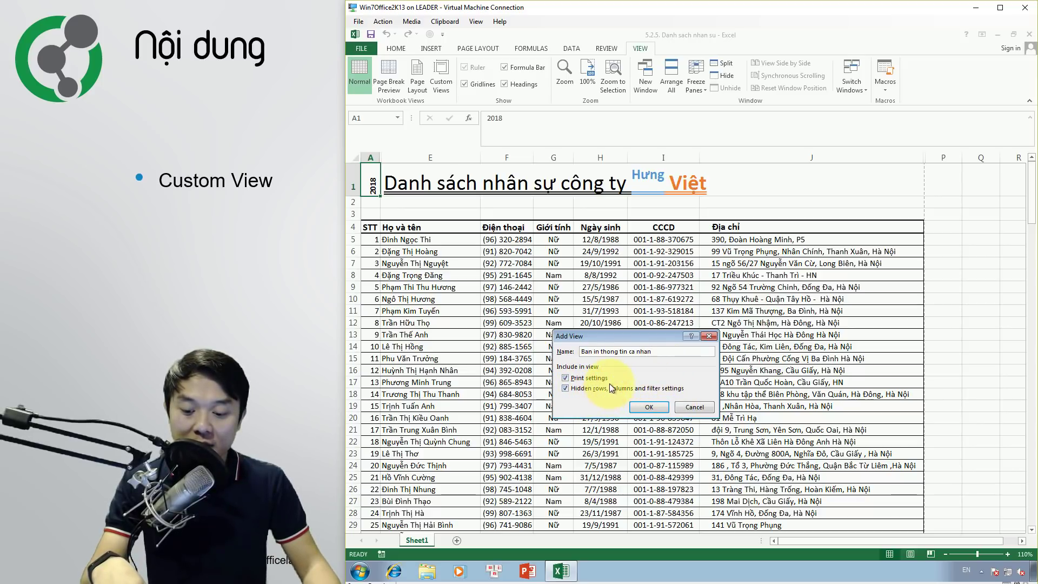
click(649, 407)
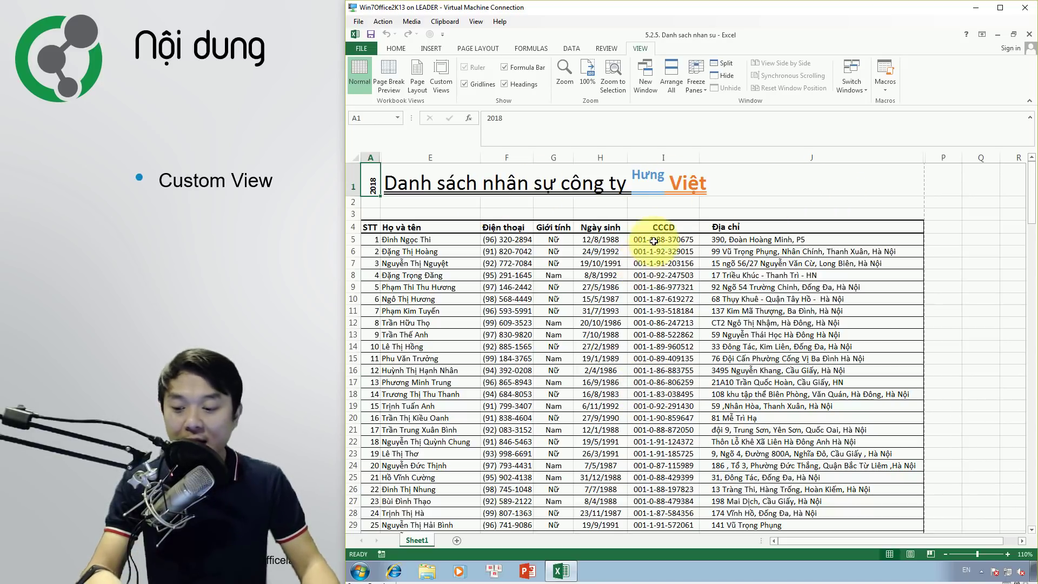
Unhide columns B–D (employee code, surname, first name) across the whole worksheet.
click(437, 84)
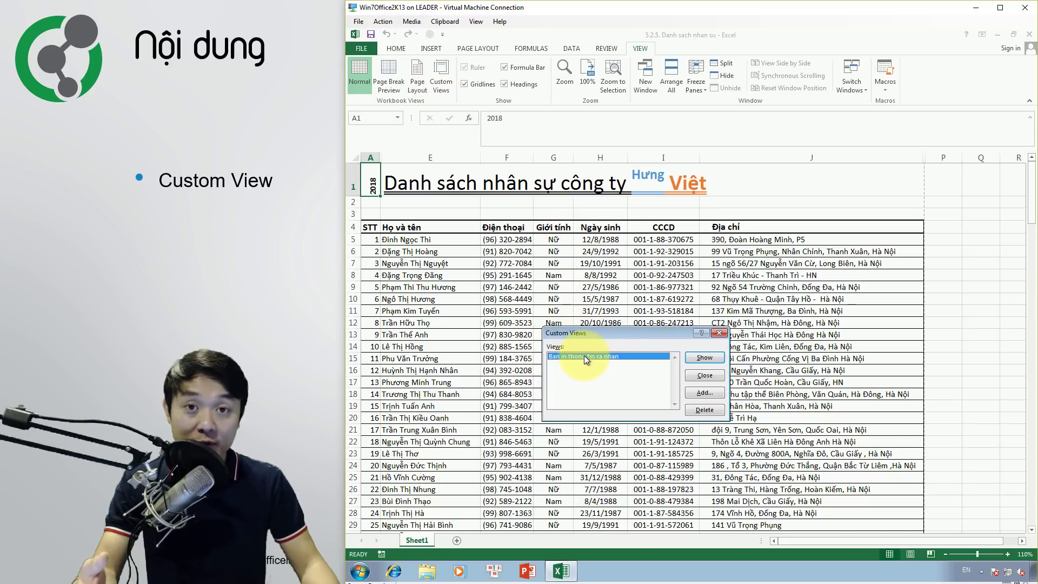
click(700, 376)
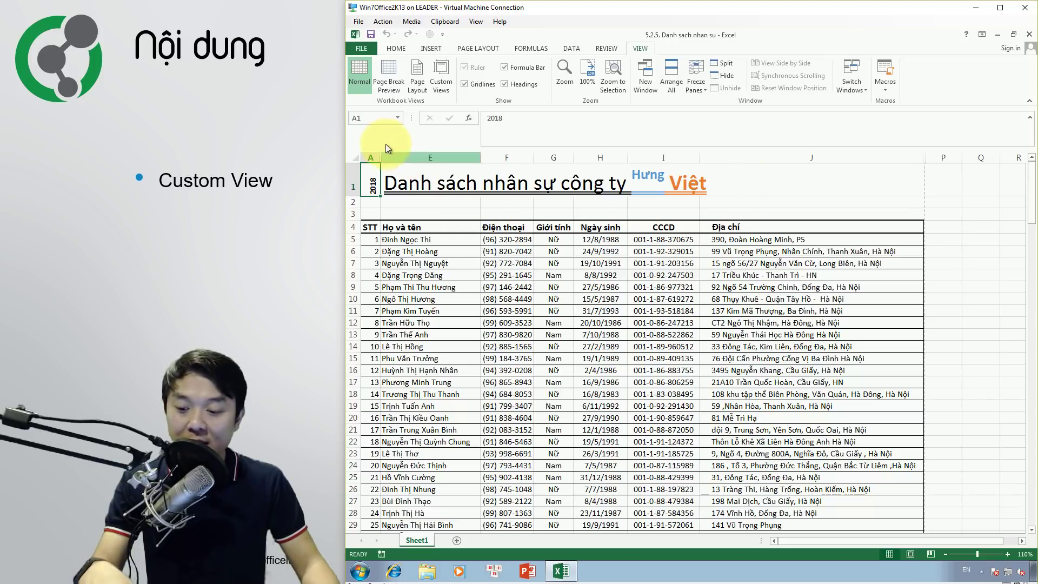
click(356, 158)
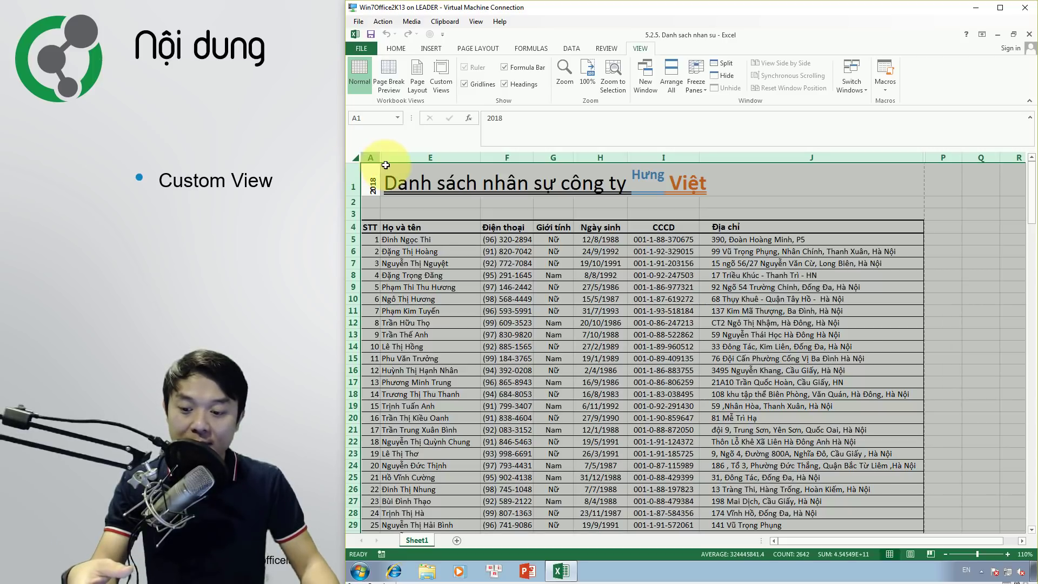
right_click(407, 156)
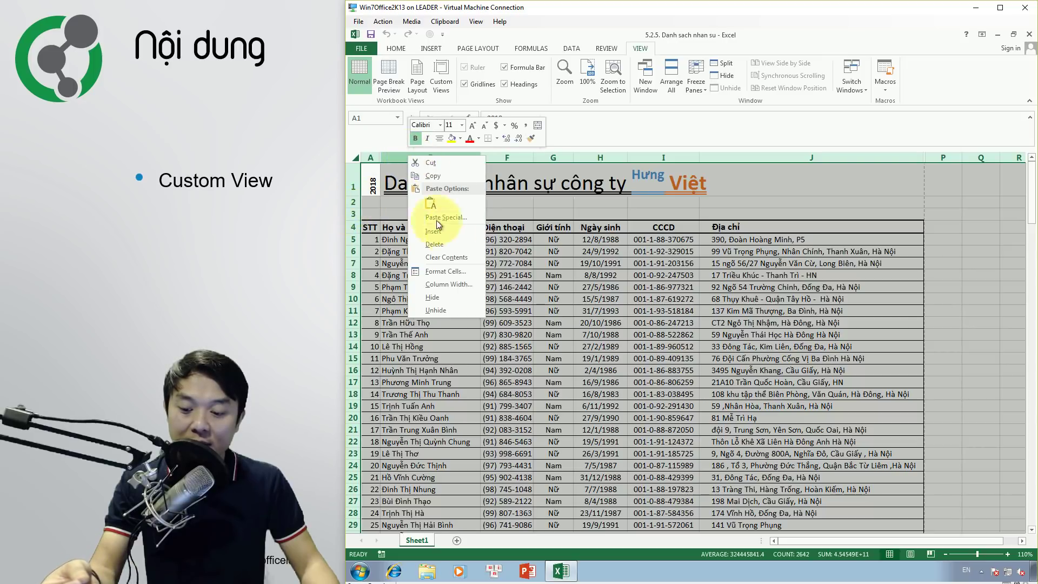
click(451, 310)
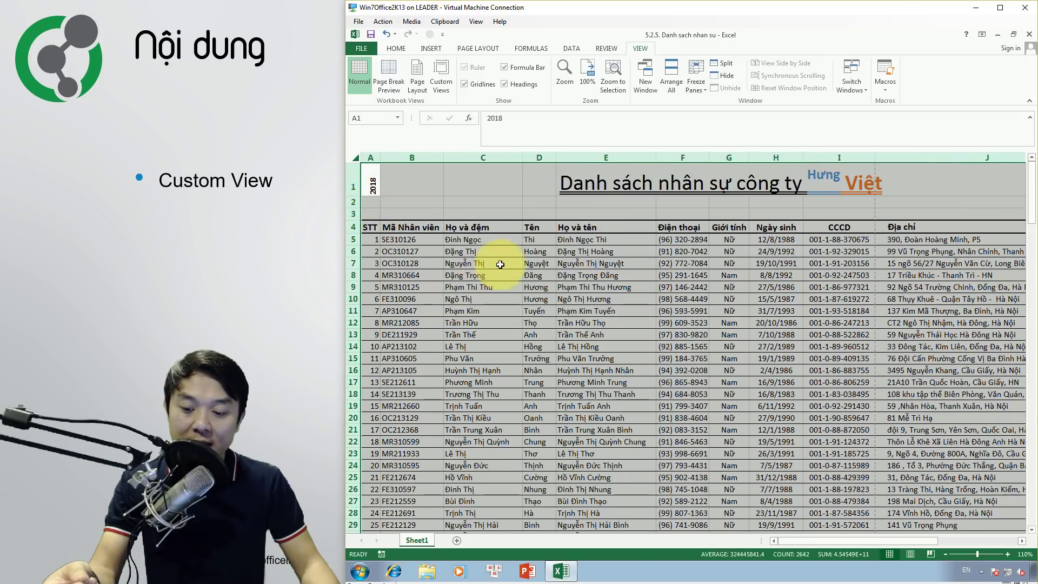
click(632, 254)
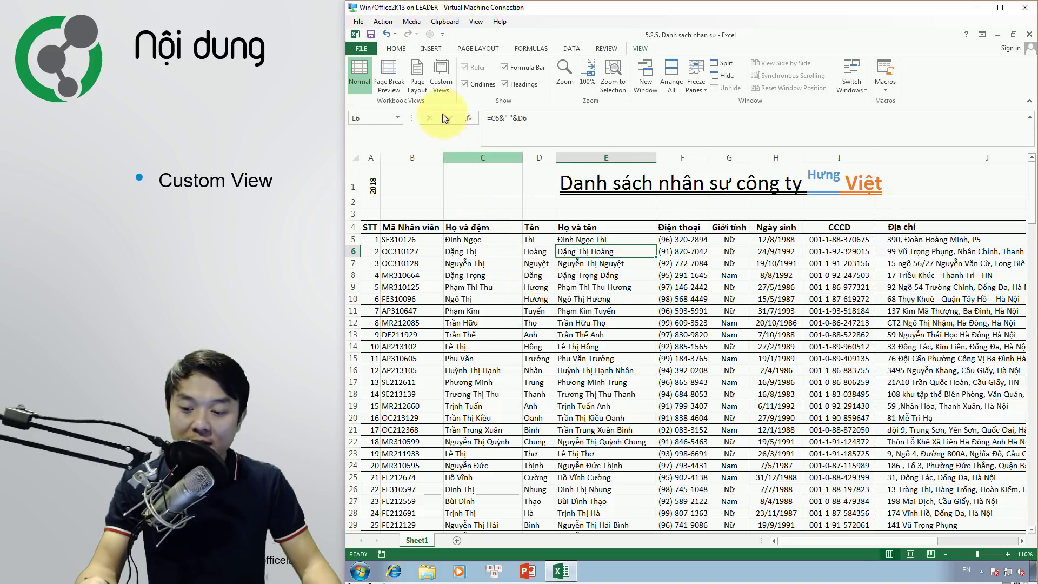
click(441, 76)
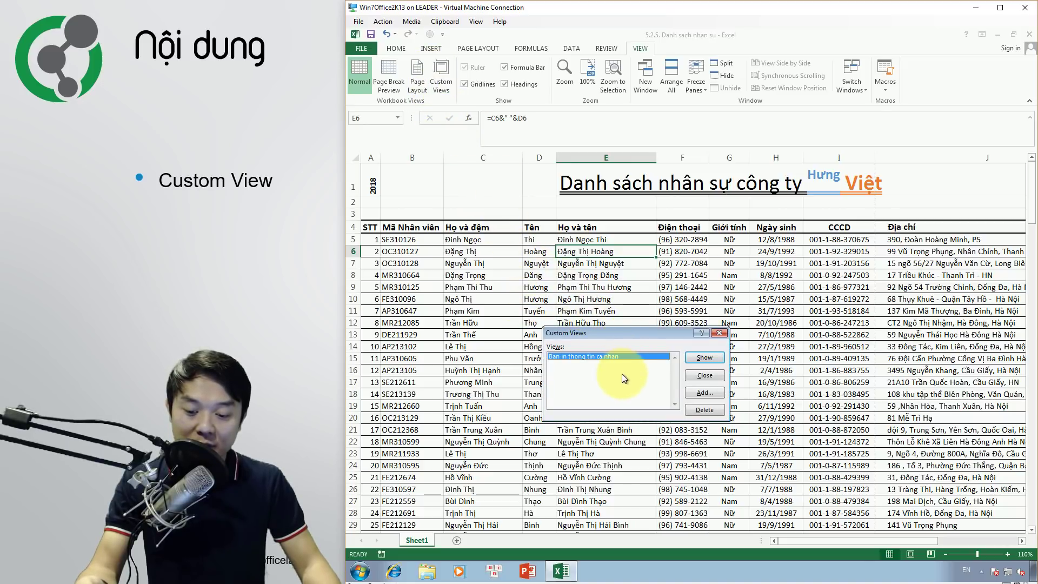
click(703, 392)
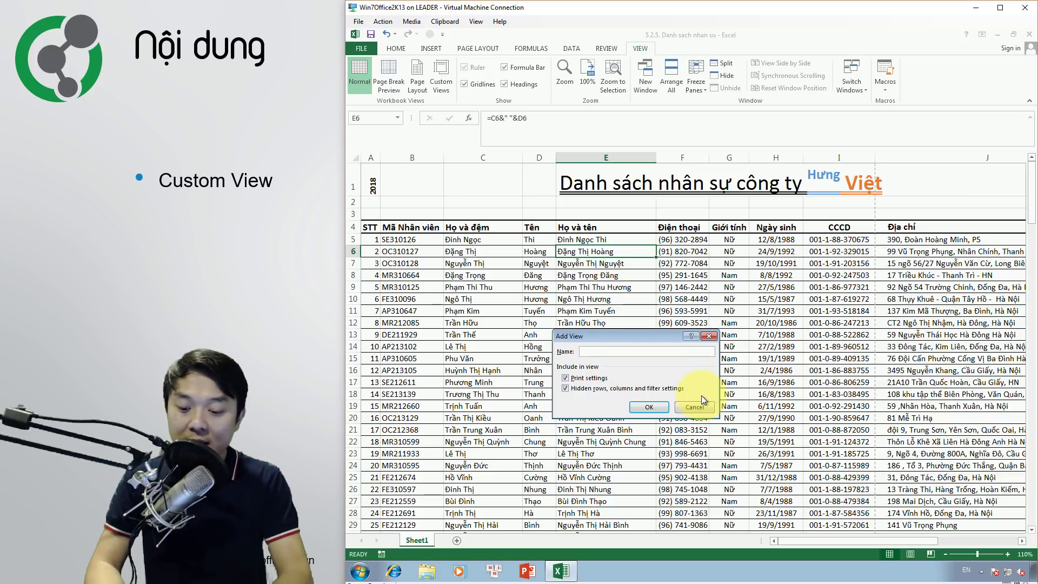
text(Day du)
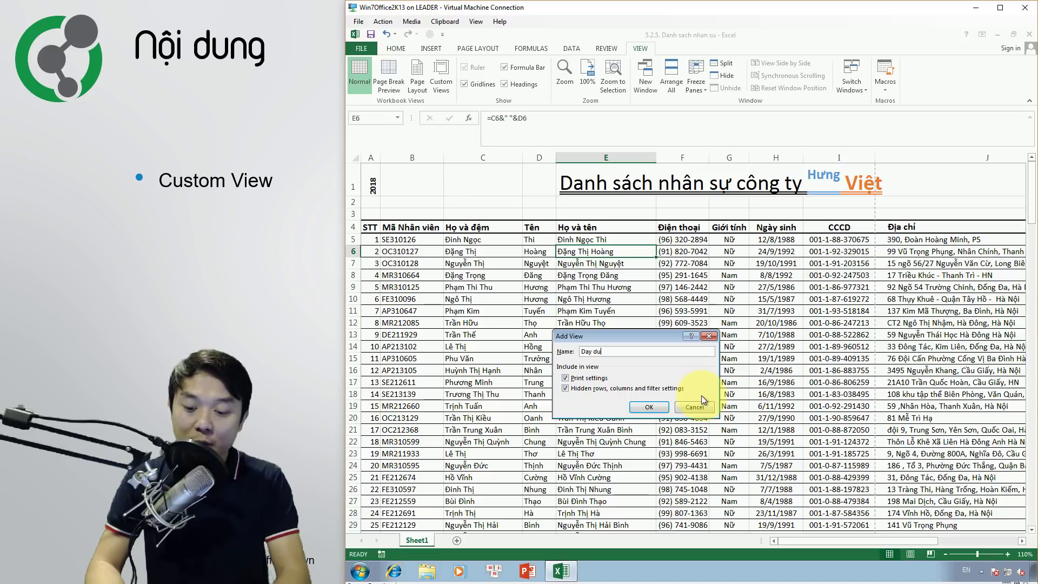
click(650, 409)
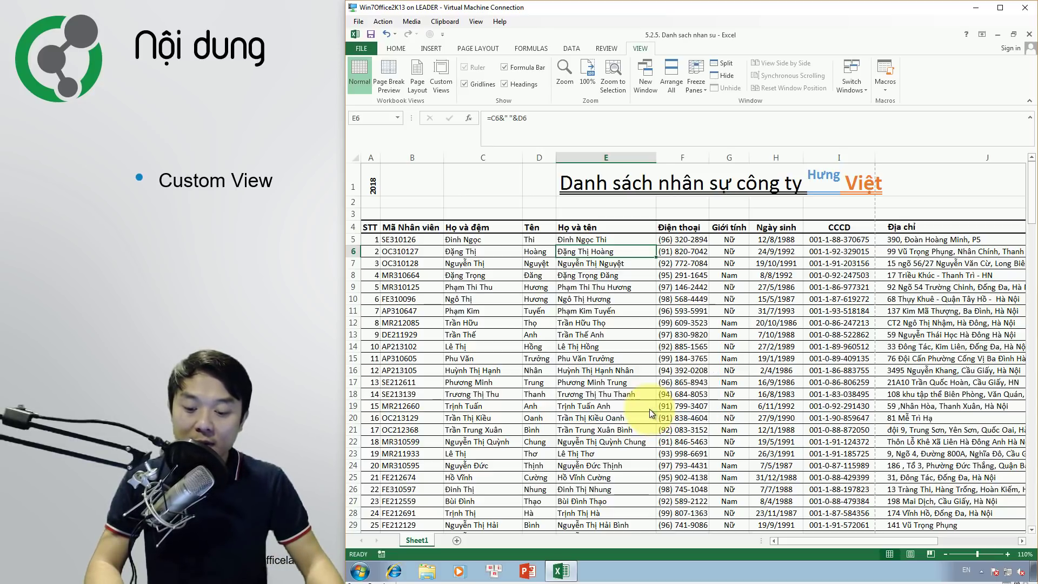
click(531, 310)
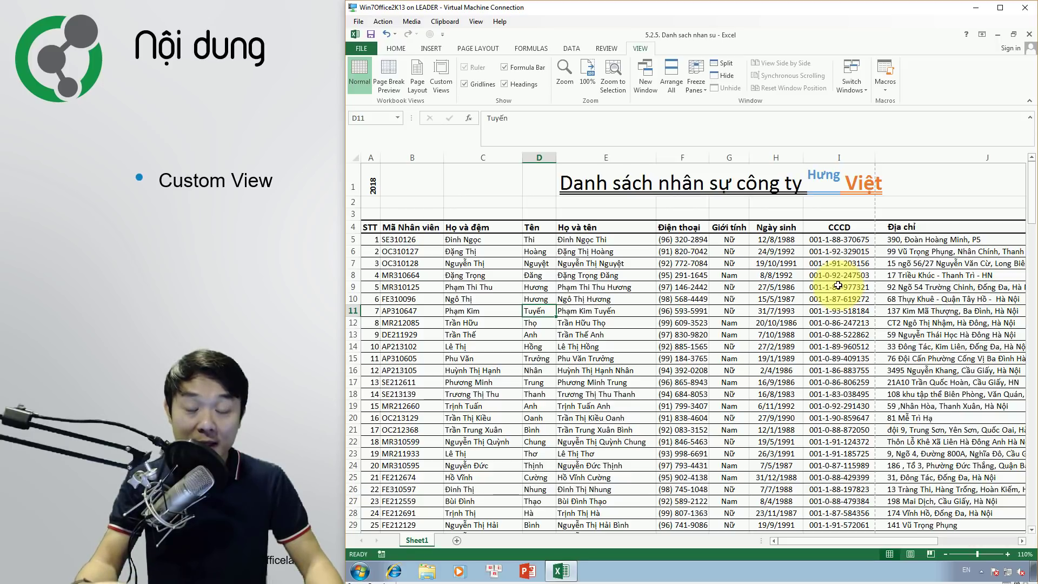
click(433, 82)
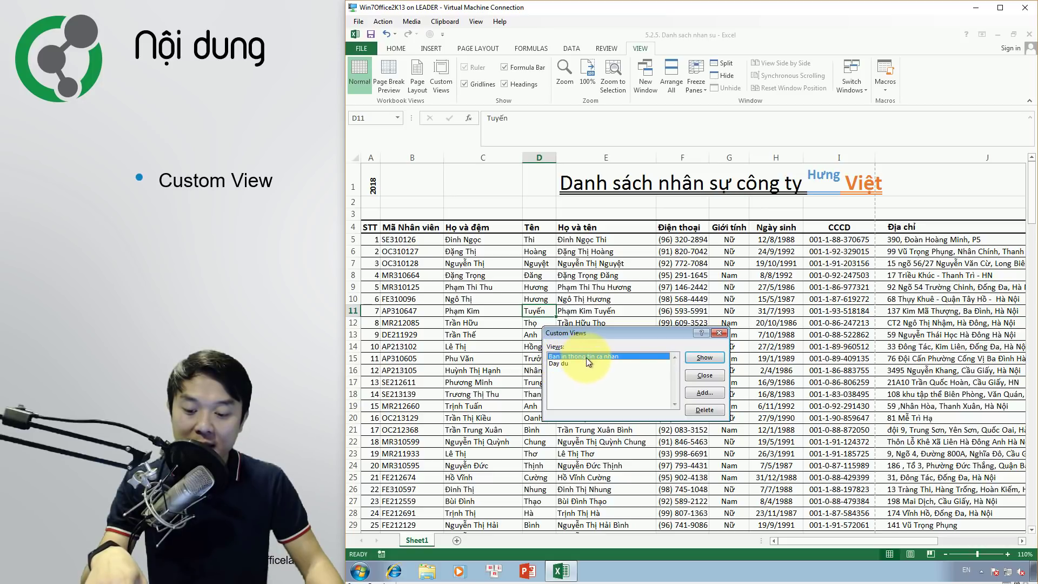
click(701, 357)
click(535, 297)
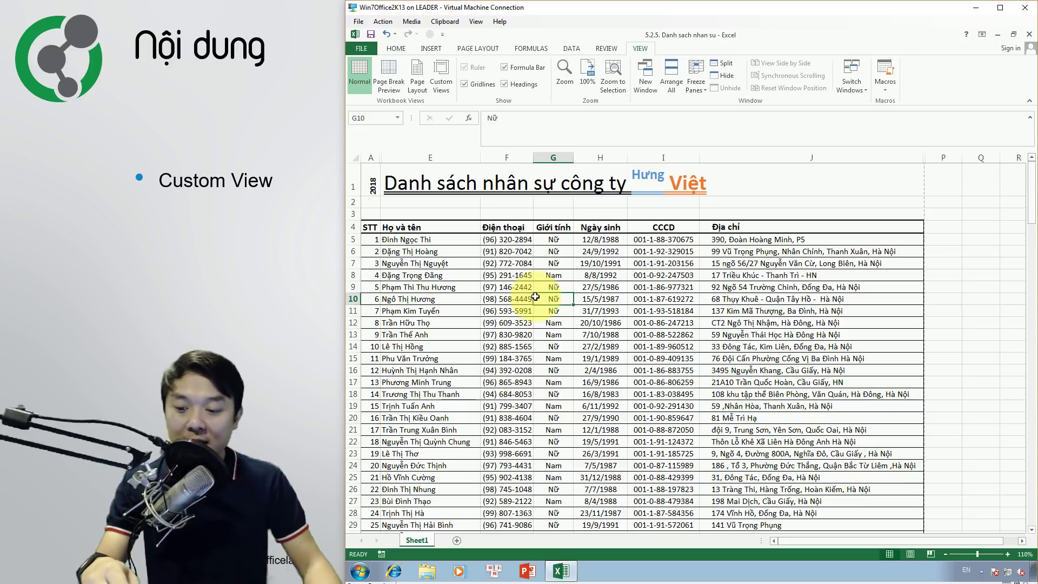
click(449, 69)
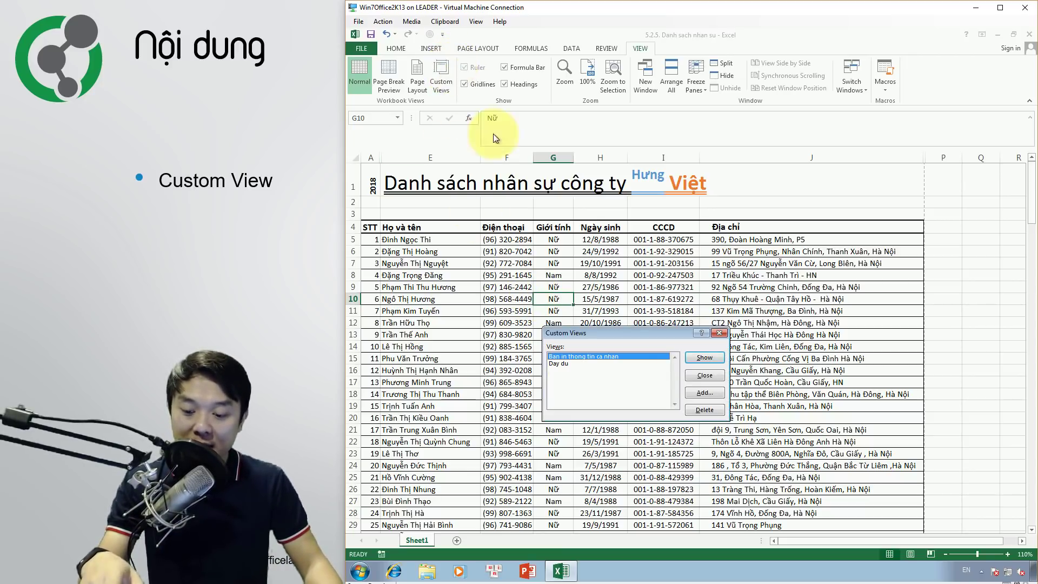
click(565, 364)
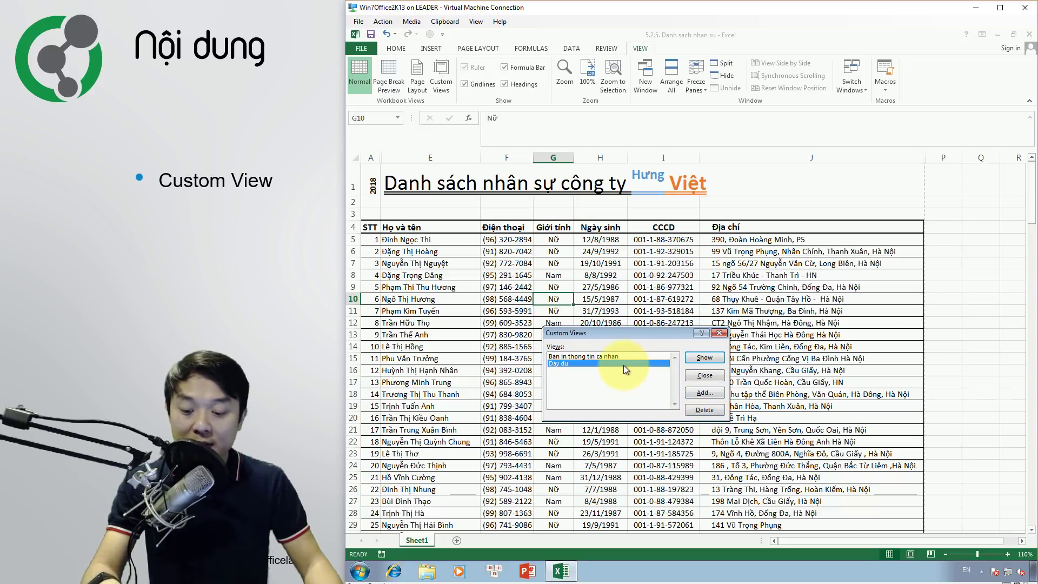
click(595, 357)
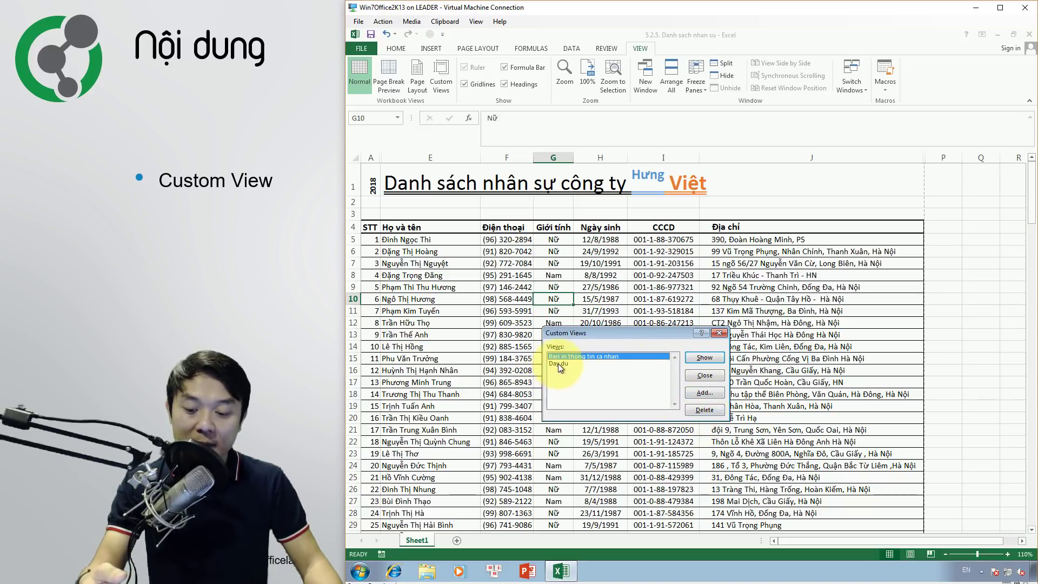
click(558, 363)
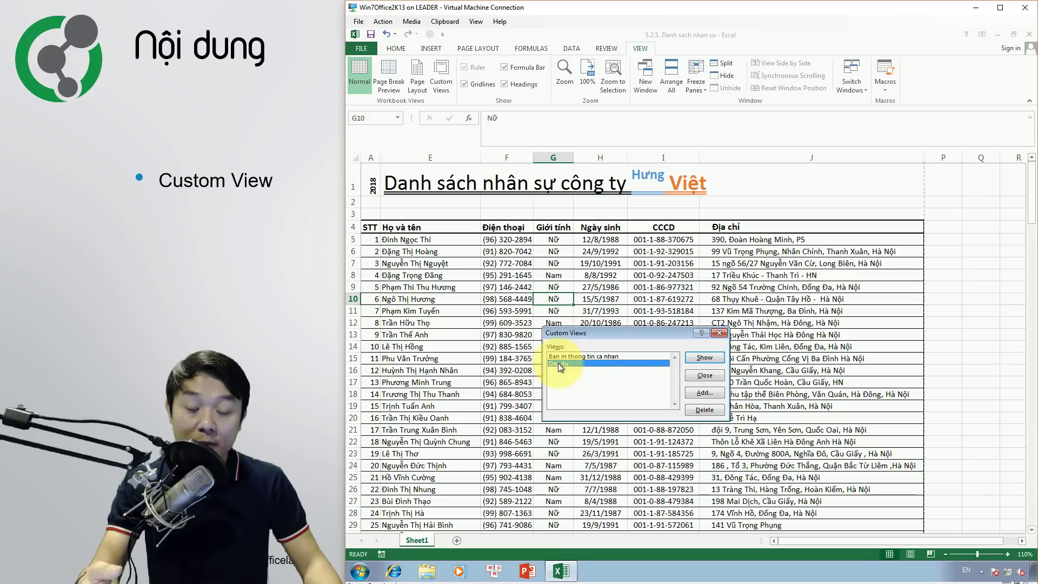
click(708, 358)
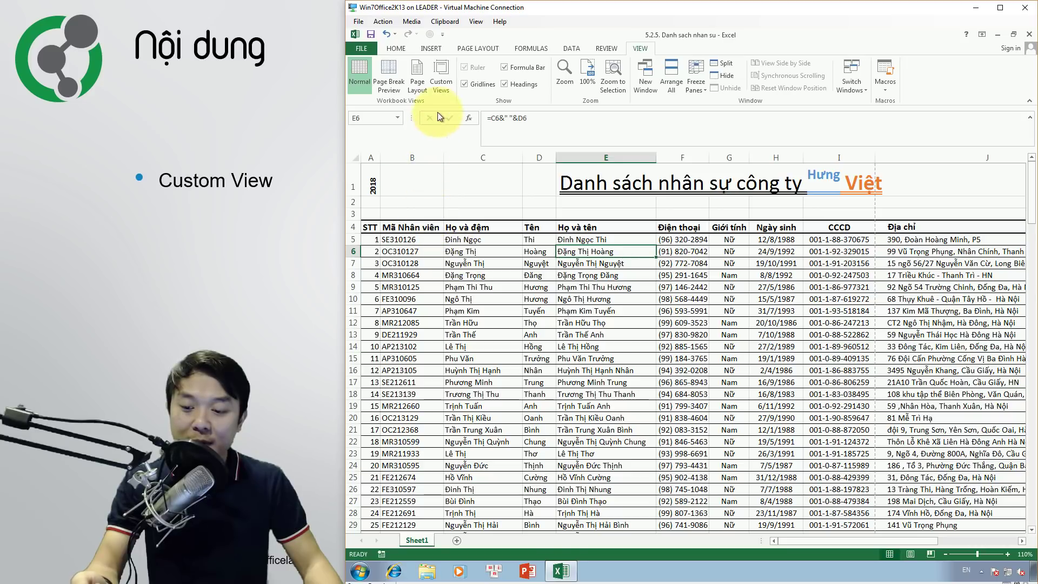
Delete the saved 'Day du' custom view.
click(440, 81)
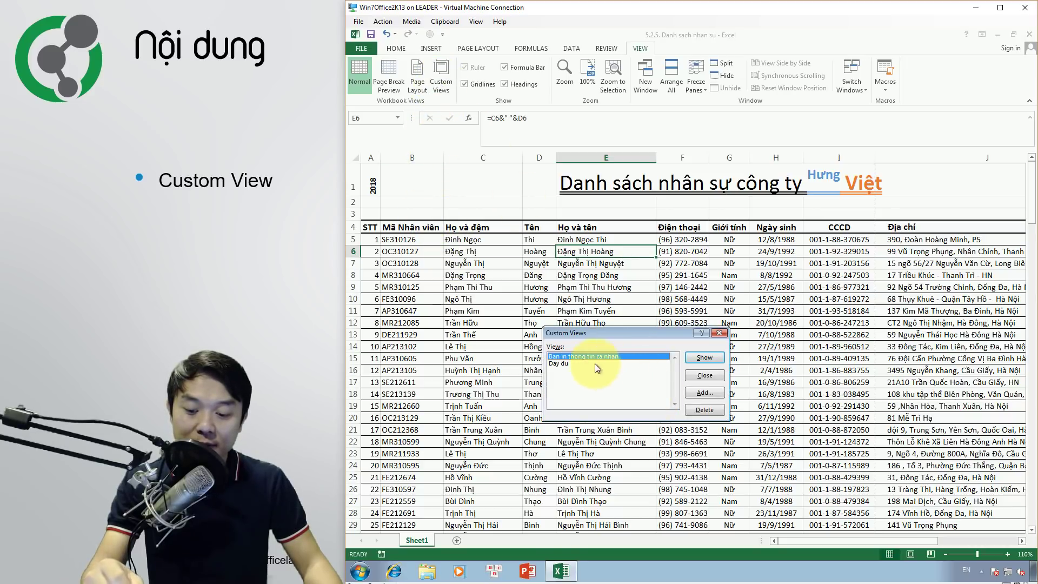
click(562, 364)
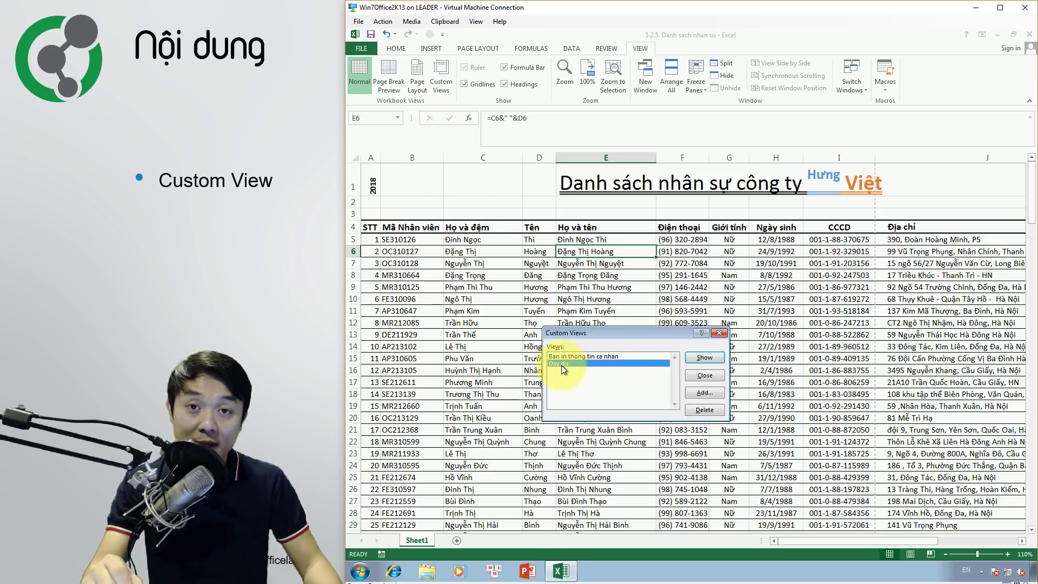
click(689, 411)
click(665, 323)
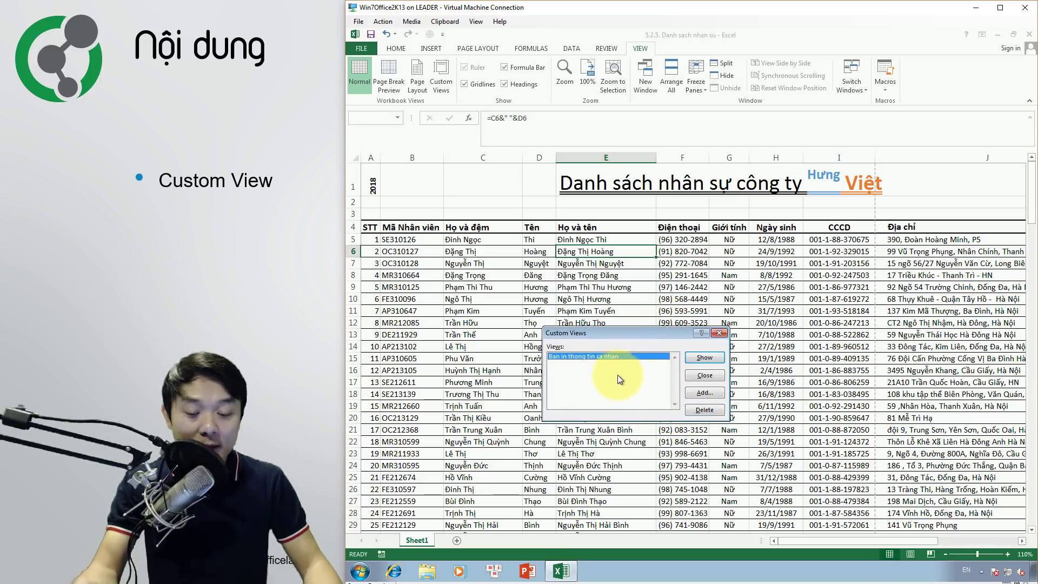
Add a full-column custom view named '0. Ban hien thi day du thong tin'.
click(694, 393)
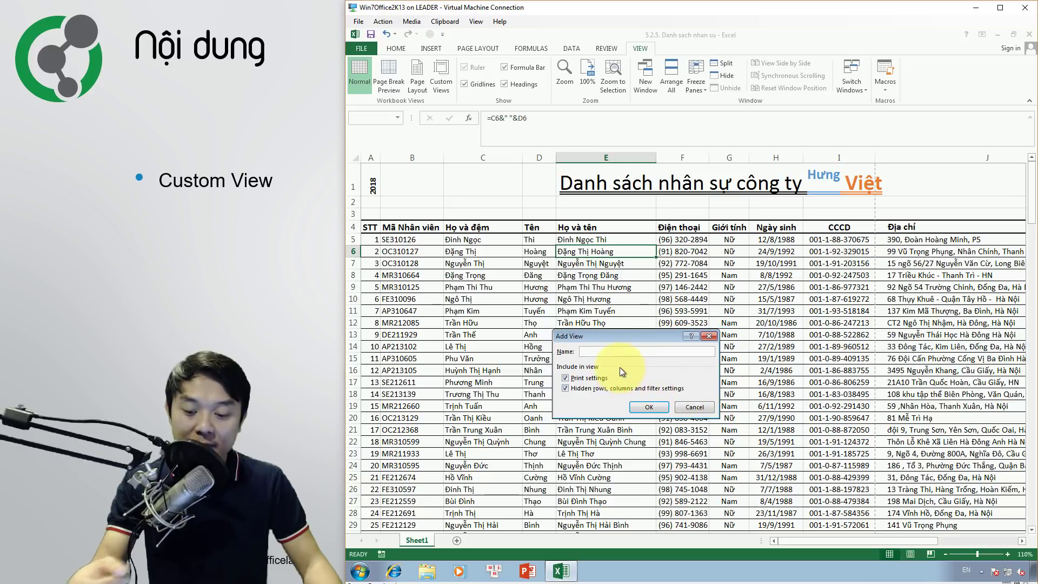
text(Ban d)
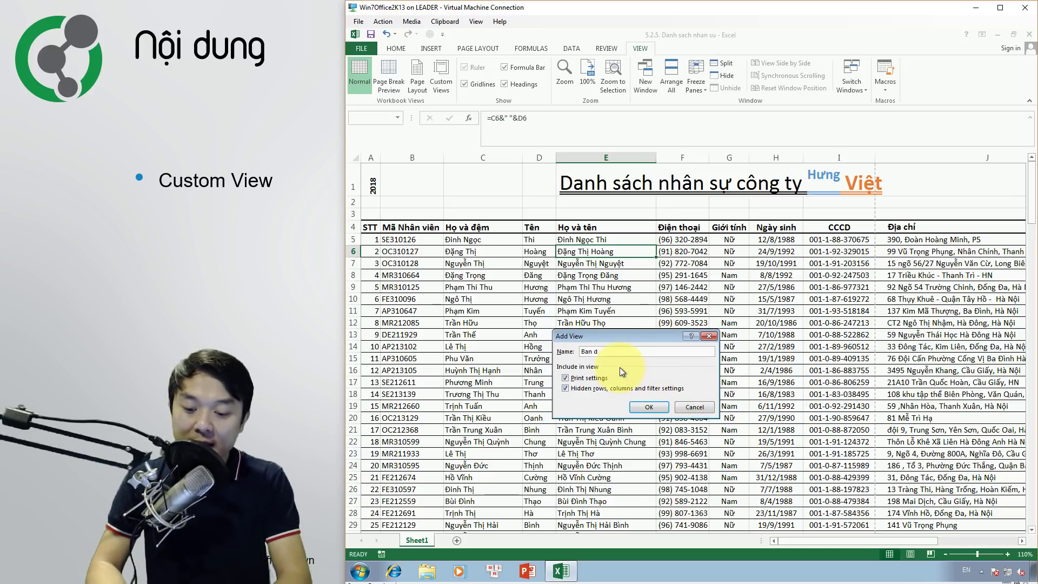
key(BackSpace)
text(hien thi day du thon)
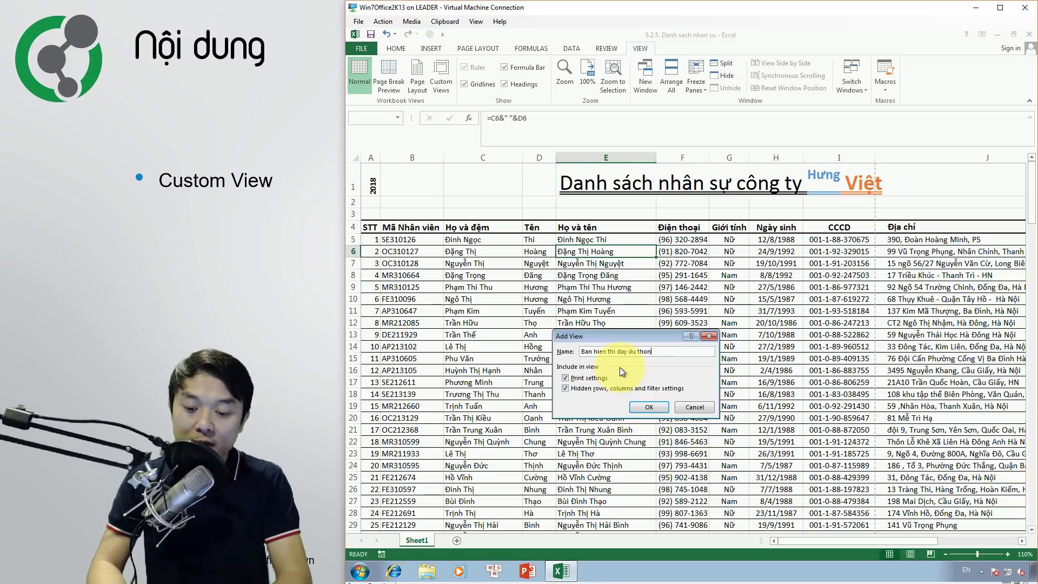
text(g tin)
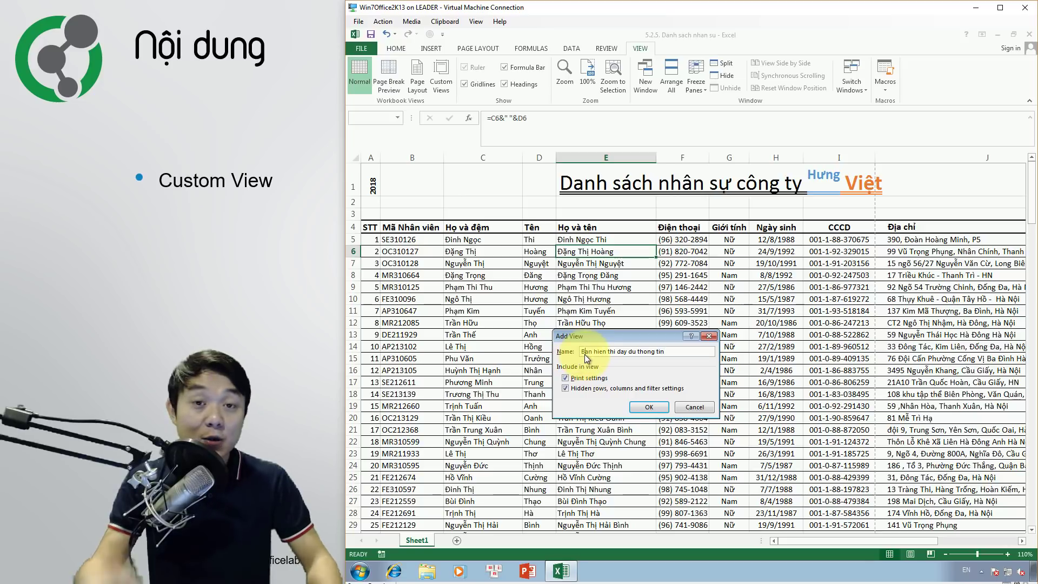
click(585, 355)
text(0_)
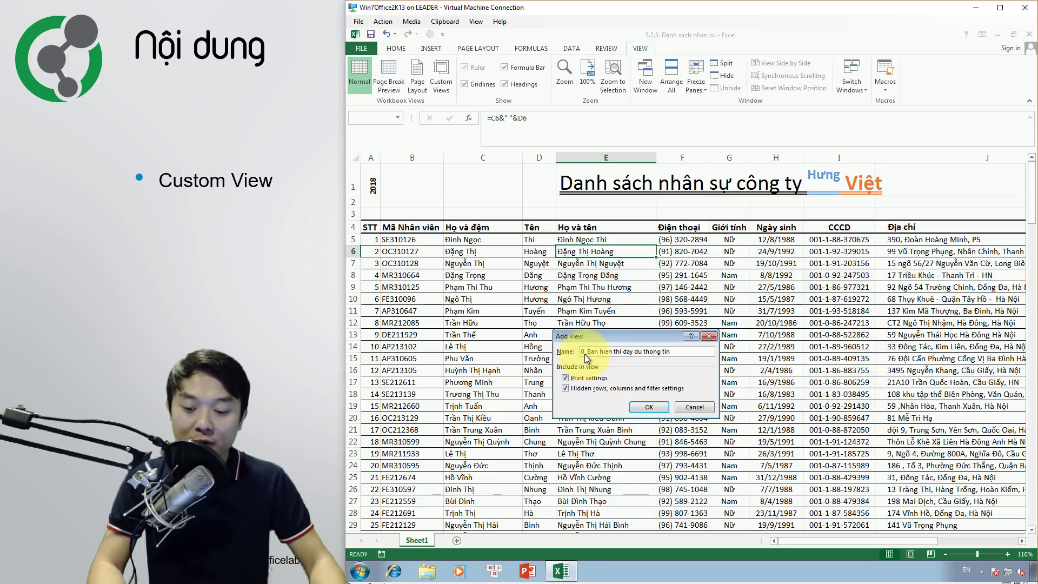
click(648, 407)
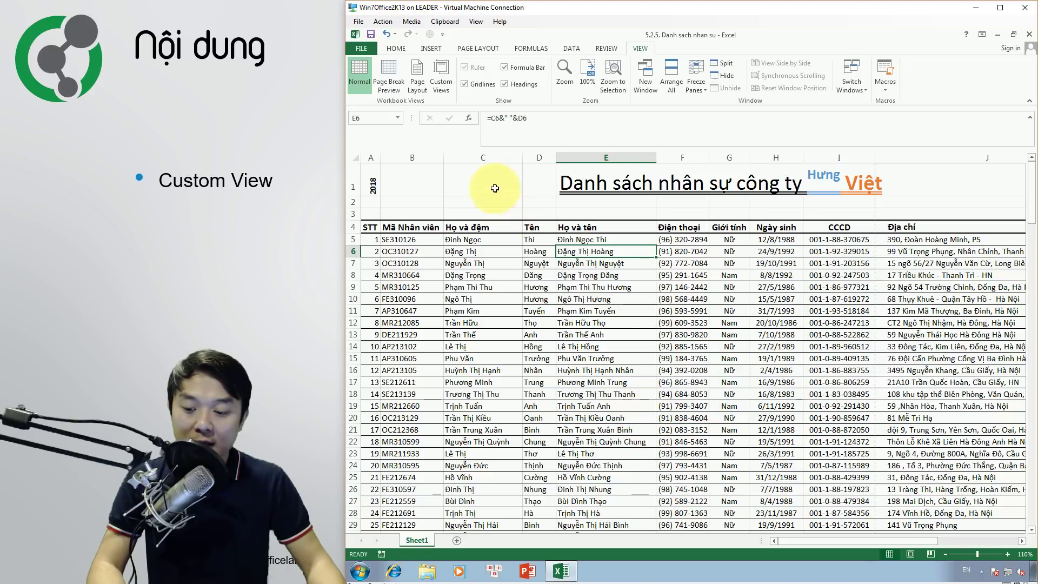
Show the 'Ban in thong tin ca nhan' custom view, hiding columns B–D again.
click(442, 75)
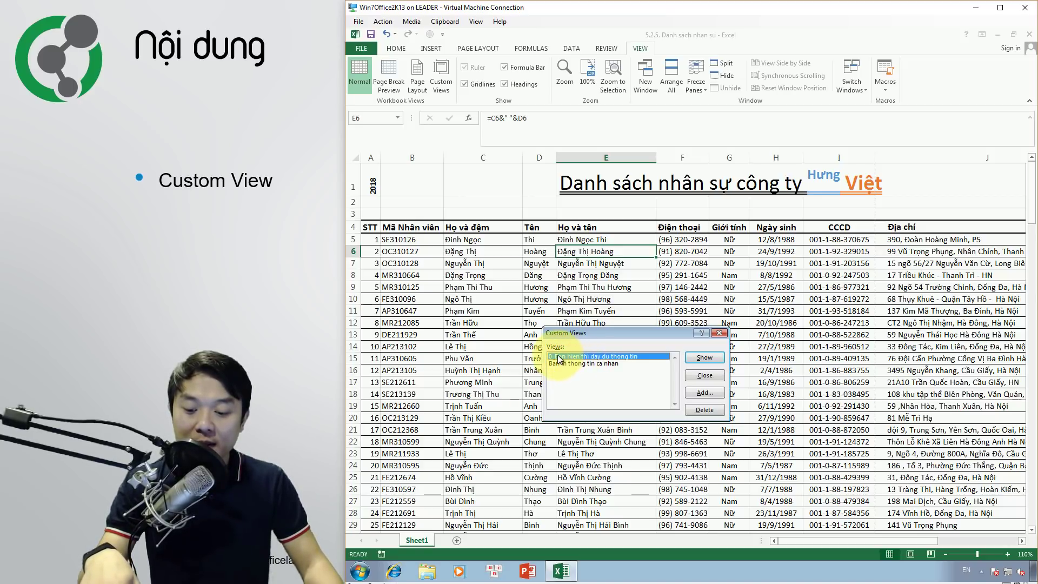
click(631, 363)
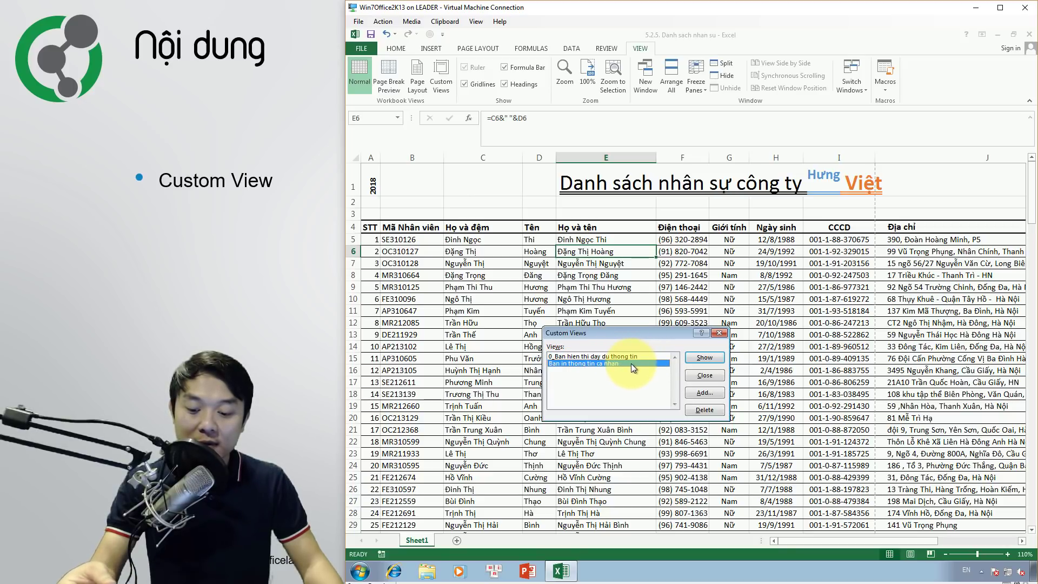
click(704, 358)
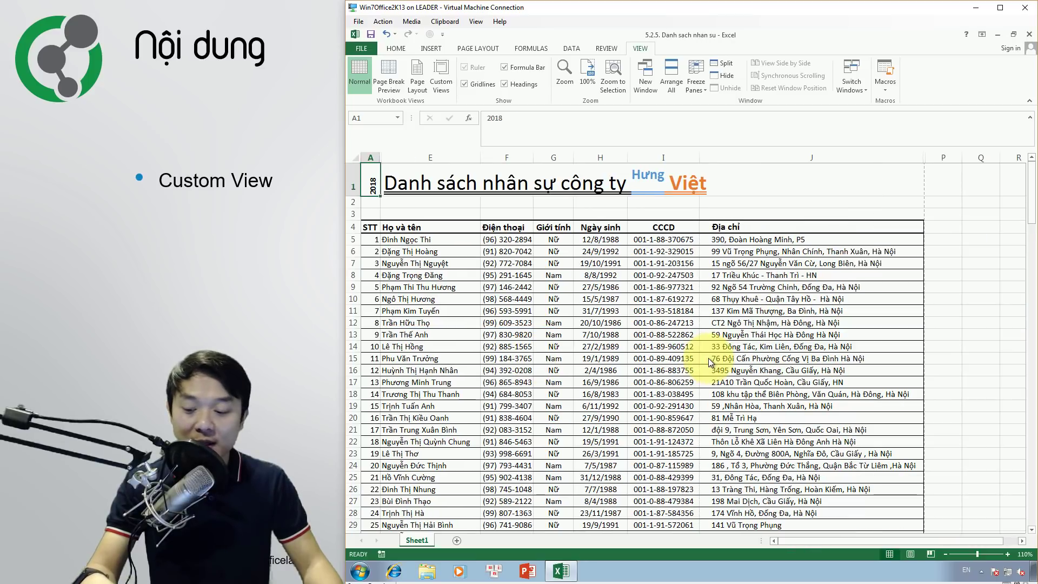